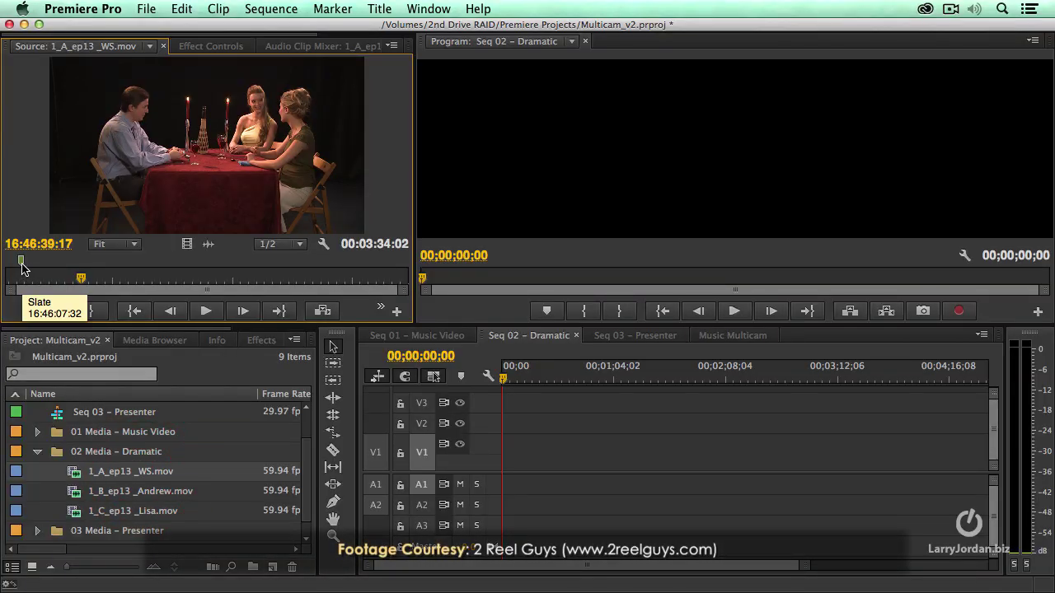
Open the Slate marker's details on the wide-shot clip 1_A_ep13_WS.mov
double_click(22, 264)
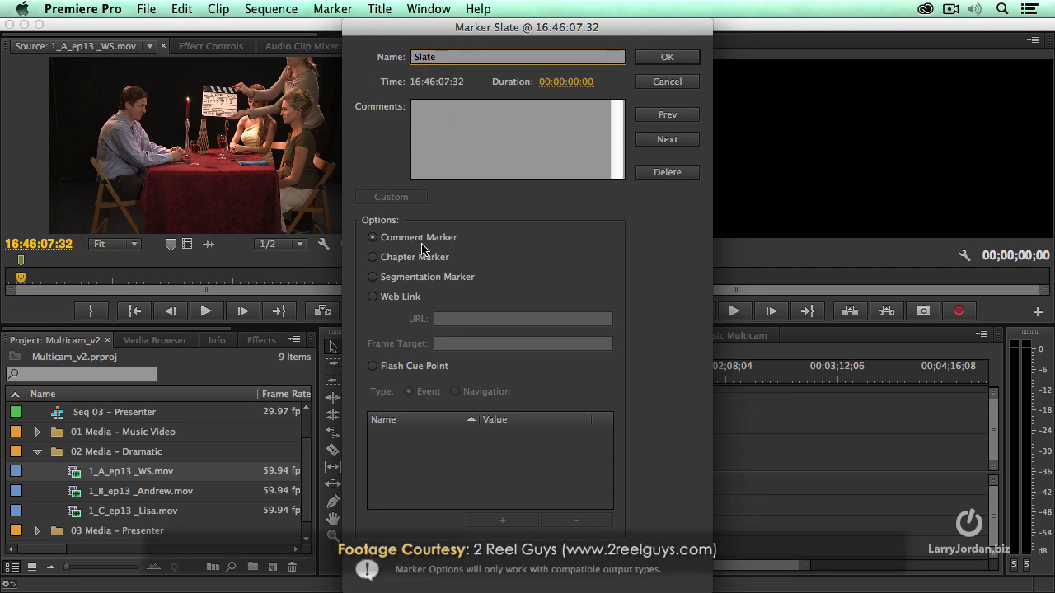
Load 1_B_ep13_Andrew.mov, then 1_C_ep13_Lisa.mov, and play Lisa's clip from its Slate marker
click(680, 84)
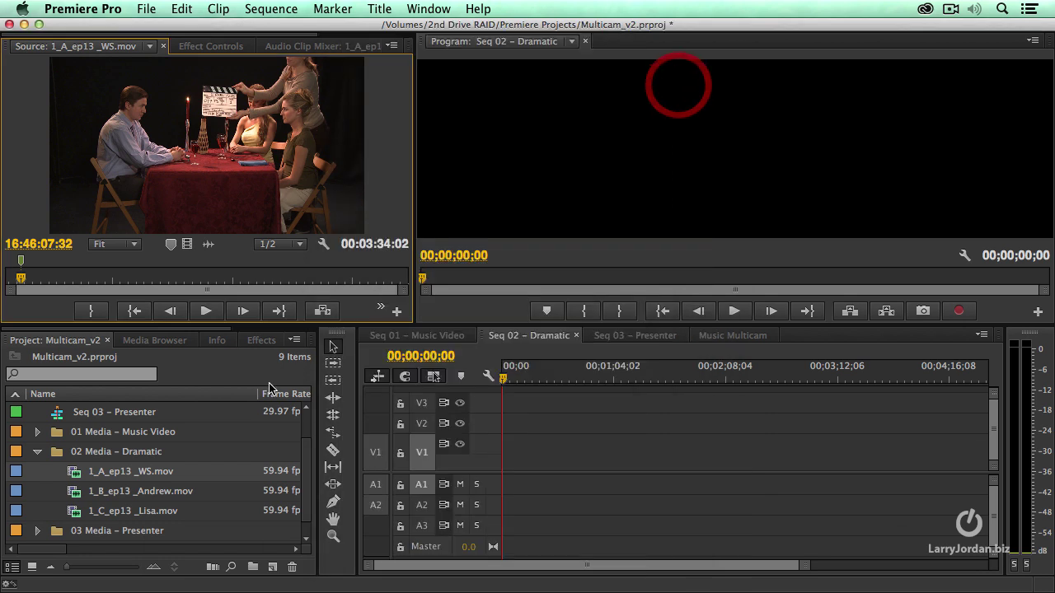
double_click(128, 492)
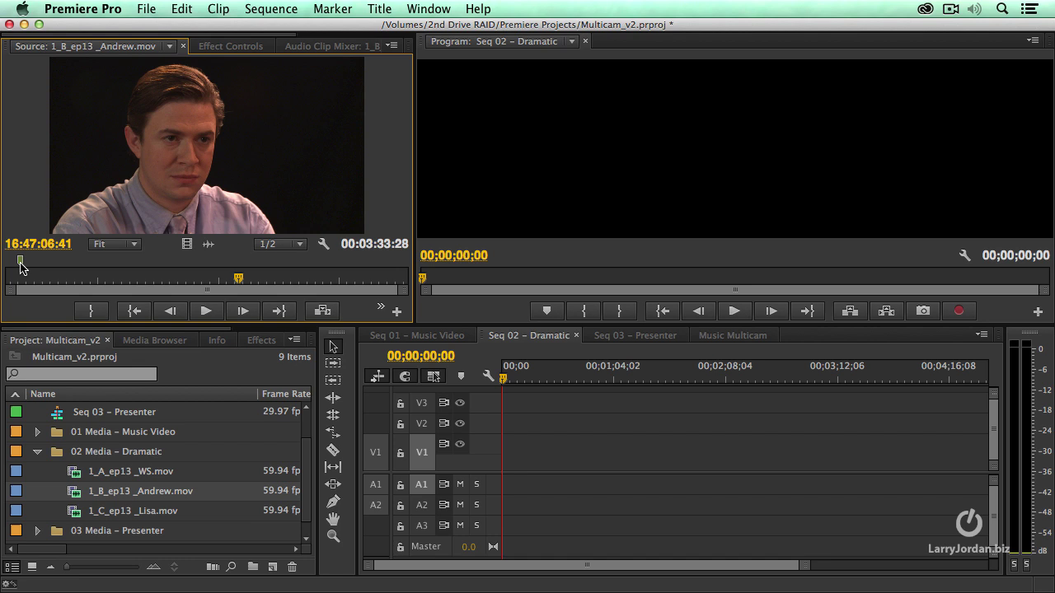
double_click(113, 514)
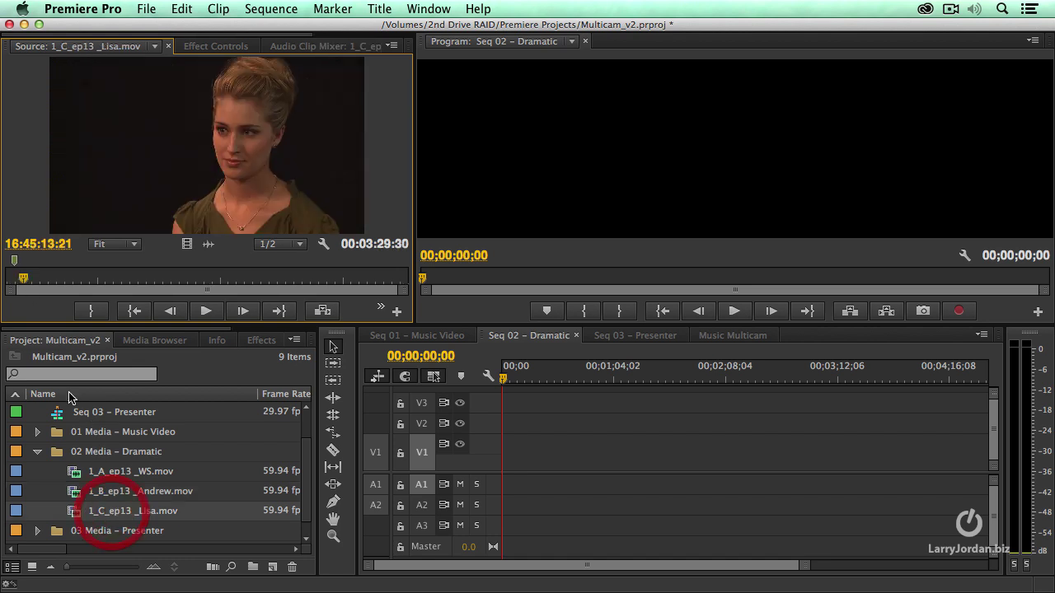
click(13, 264)
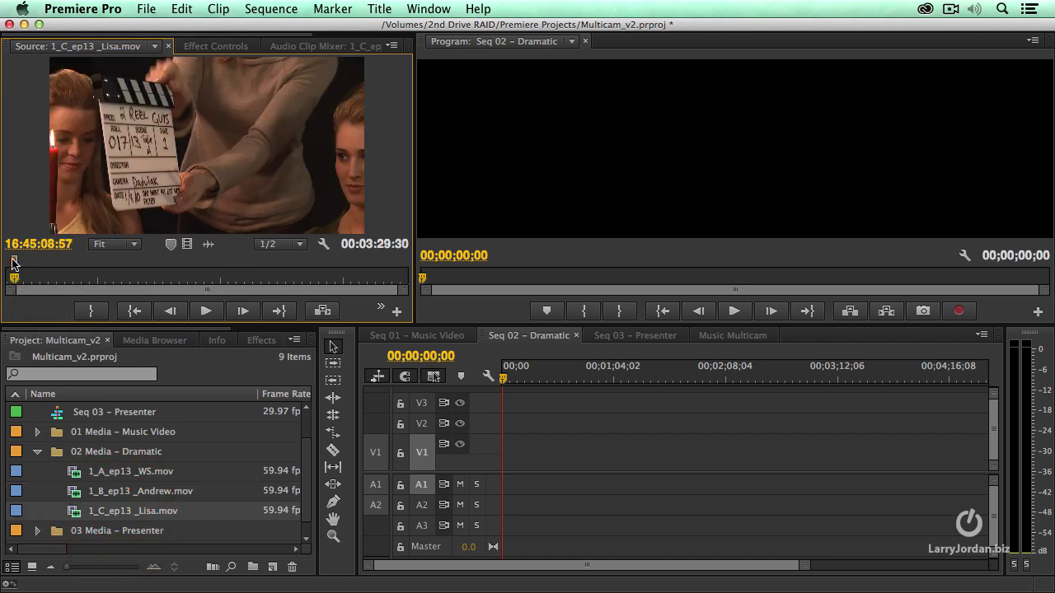
key(space)
Set and then clear an In point on Lisa's clip, then select all three Dramatic camera clips
click(62, 279)
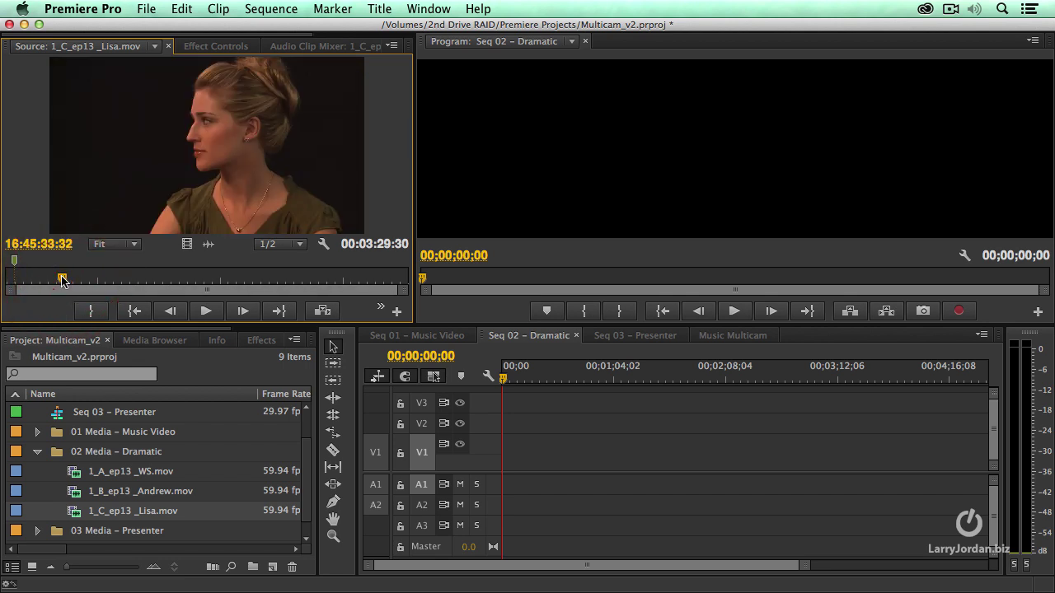
key(i)
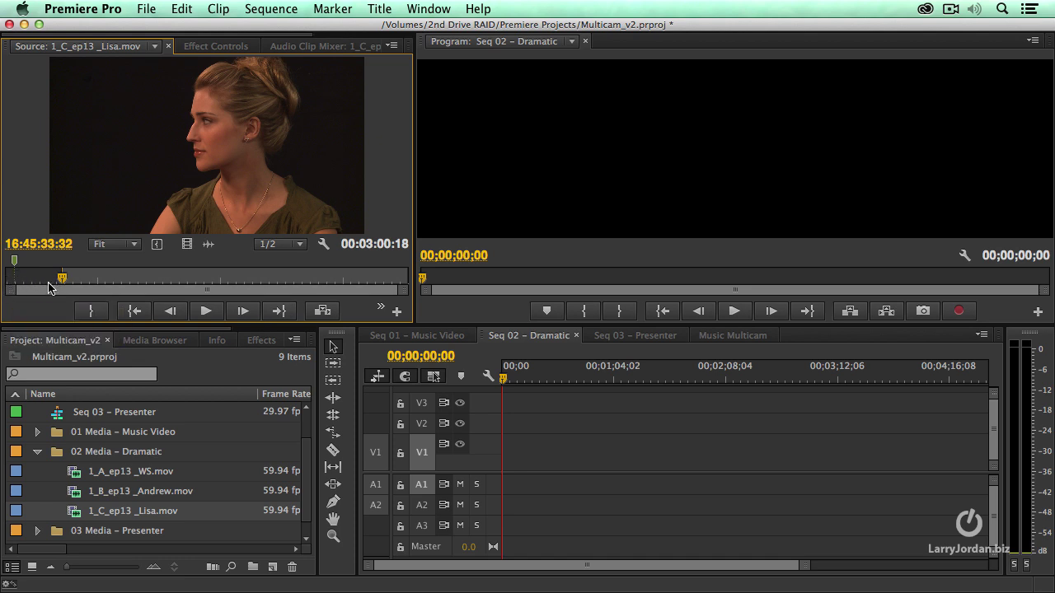
key(alt+i)
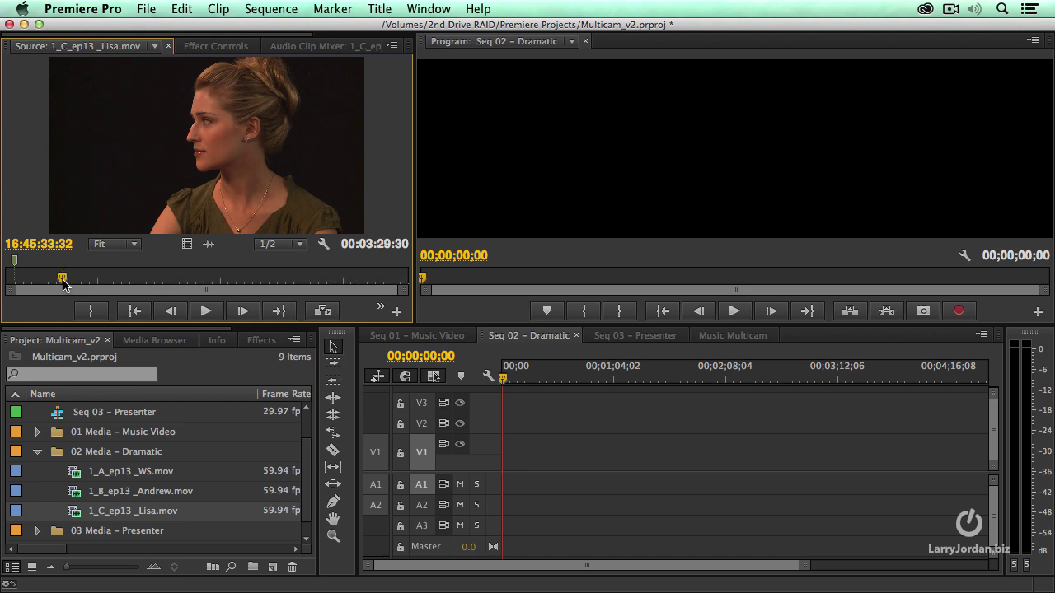
mouse_move(14, 264)
shift+click(165, 477)
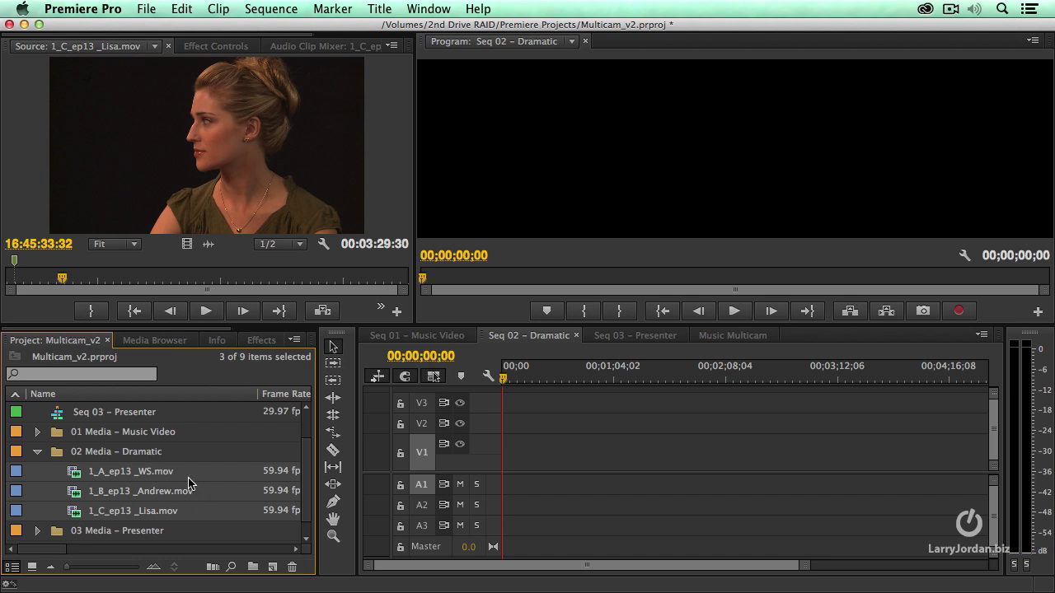
Get ready to use the Clip menu commands with the three clips selected
mouse_move(221, 512)
Start a multi-camera source sequence synced on the Slate clip marker, without moving clips to Processed Clips
click(216, 8)
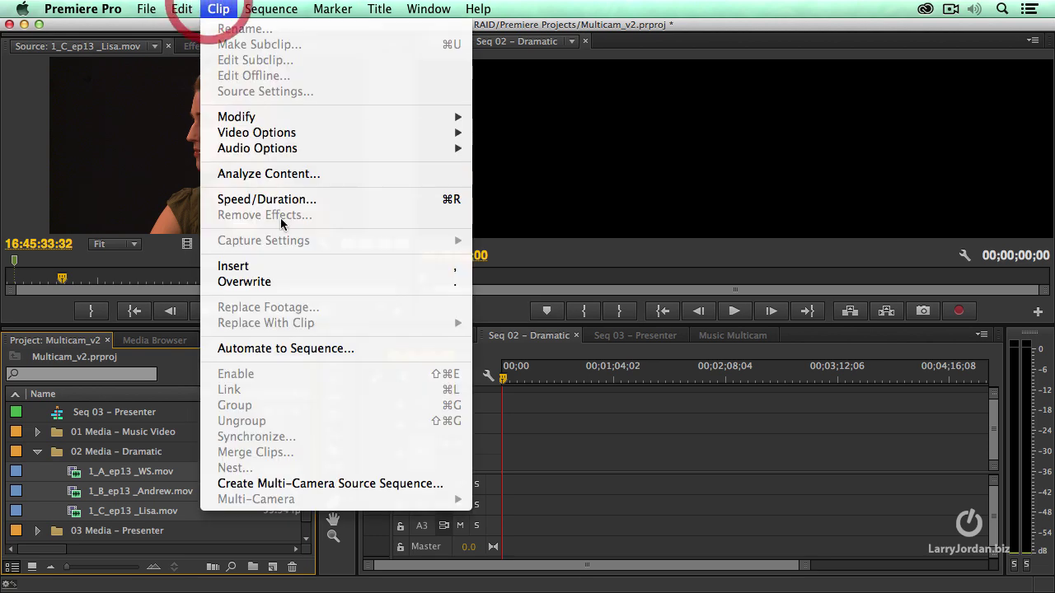
click(396, 486)
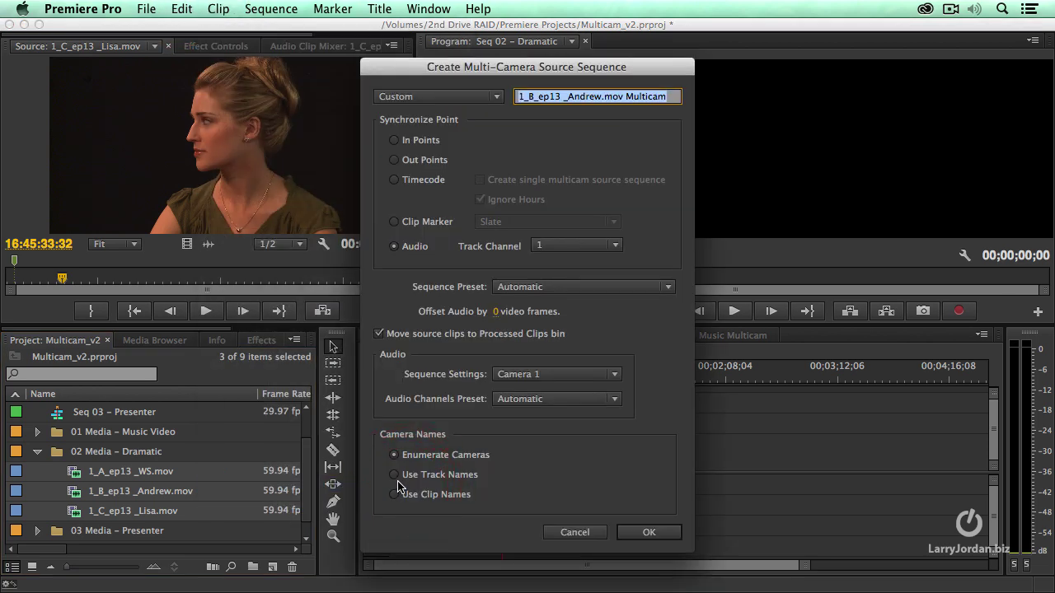
click(412, 146)
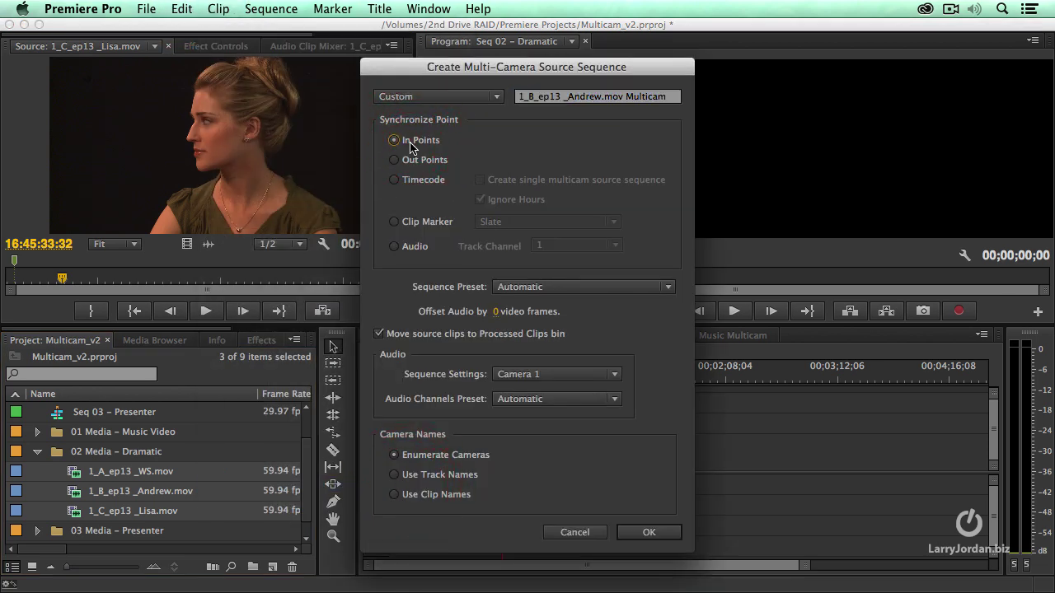
click(417, 224)
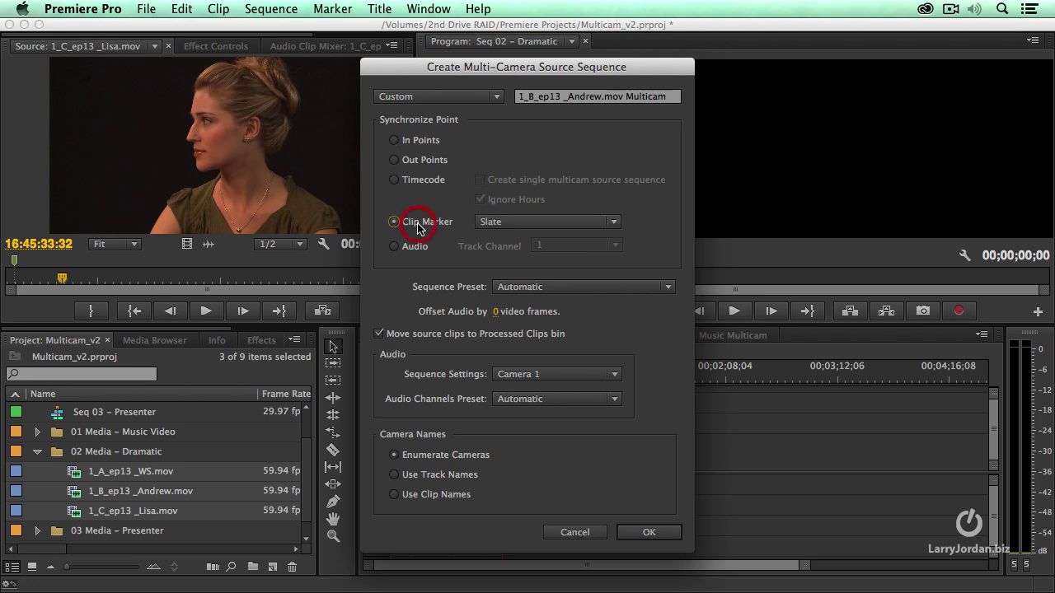
click(561, 221)
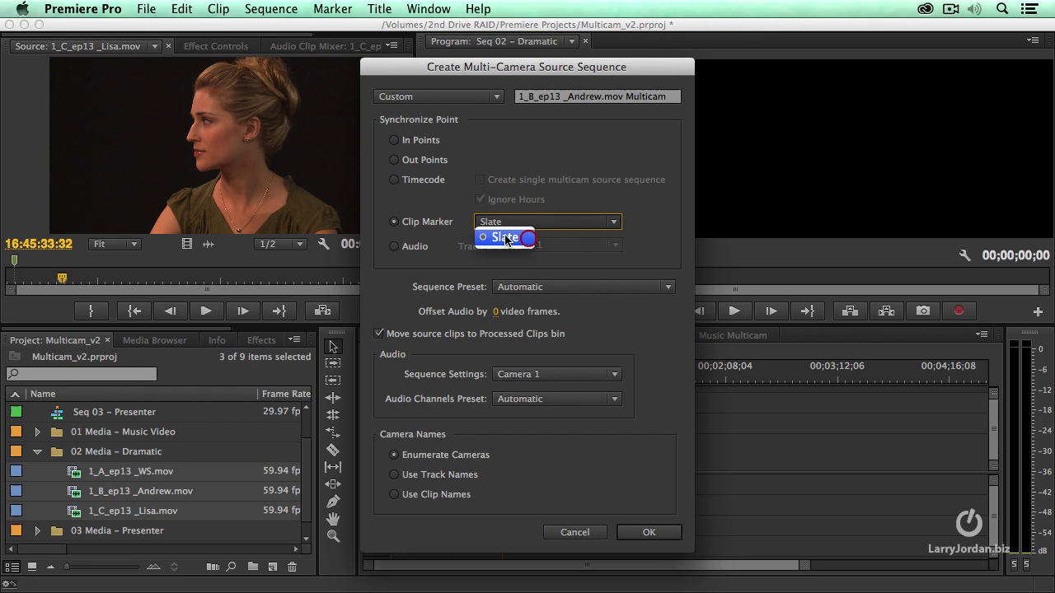
click(525, 239)
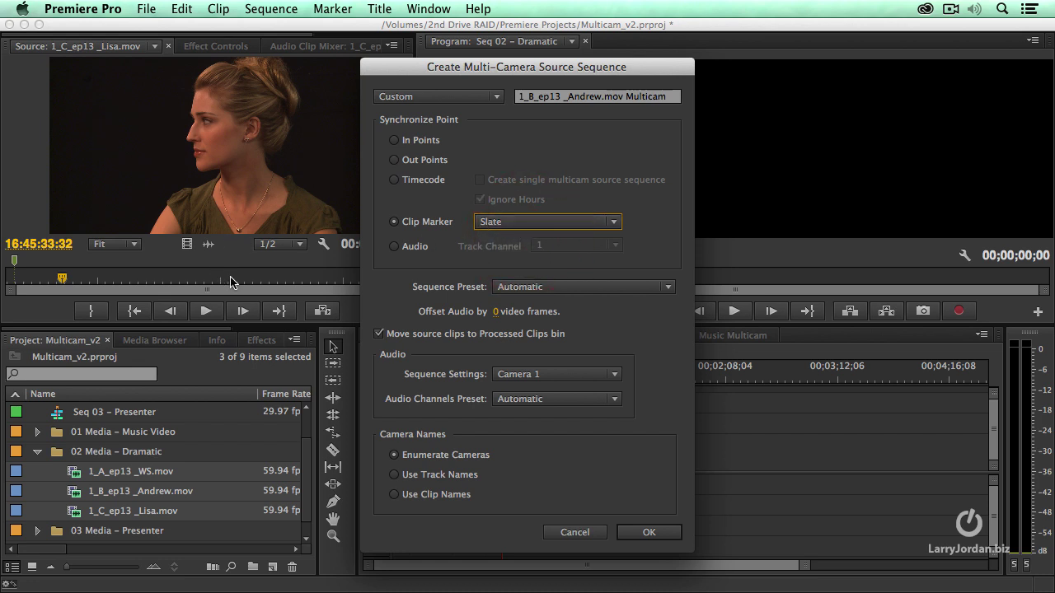
click(471, 334)
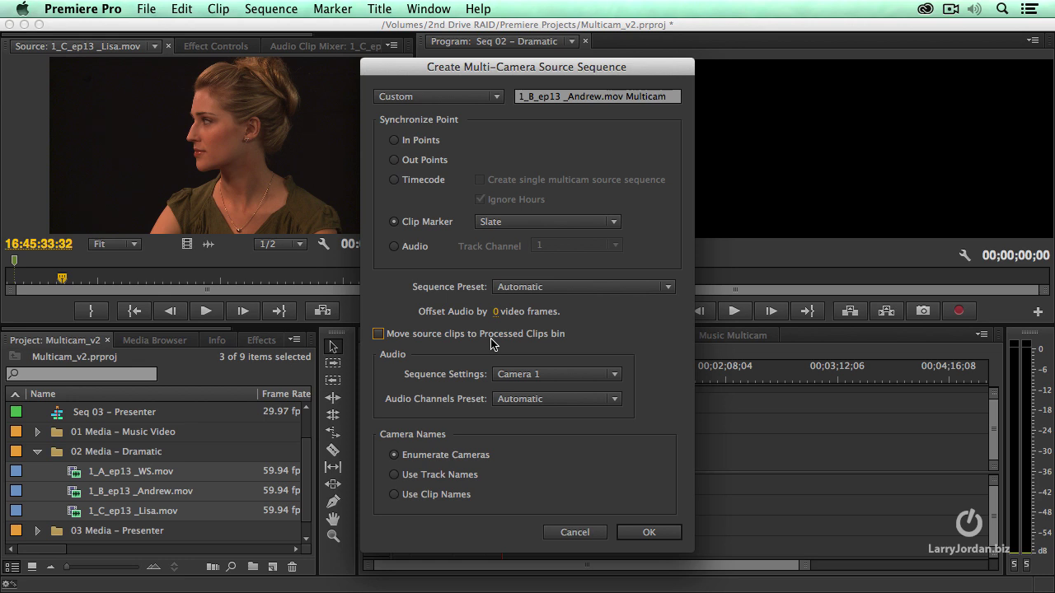
Name the multi-camera source sequence 'Dramatic Multicam' and create it
click(611, 89)
drag(623, 97, 458, 95)
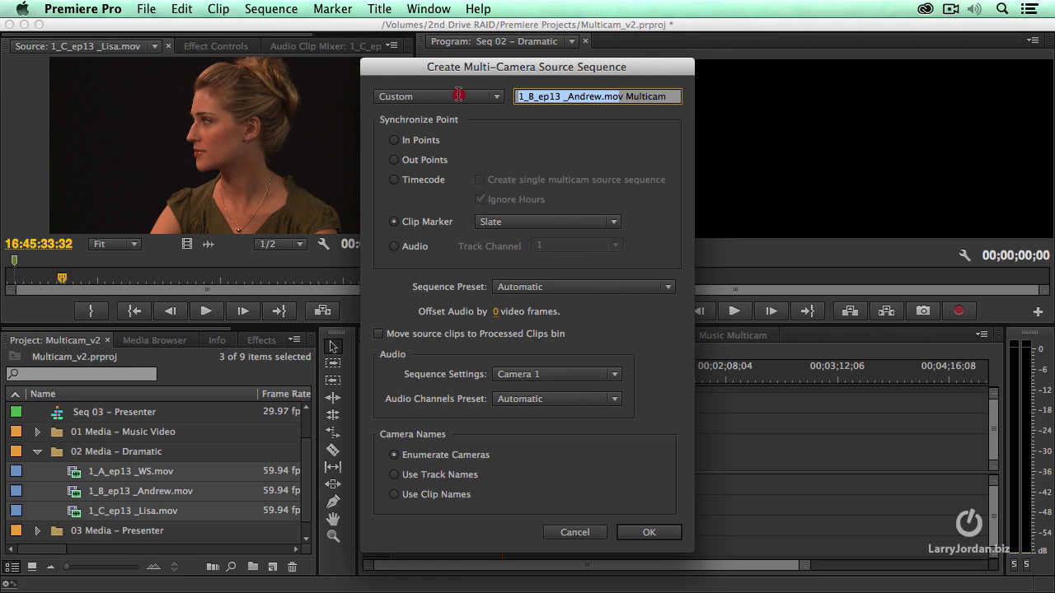
text(Dramtiv)
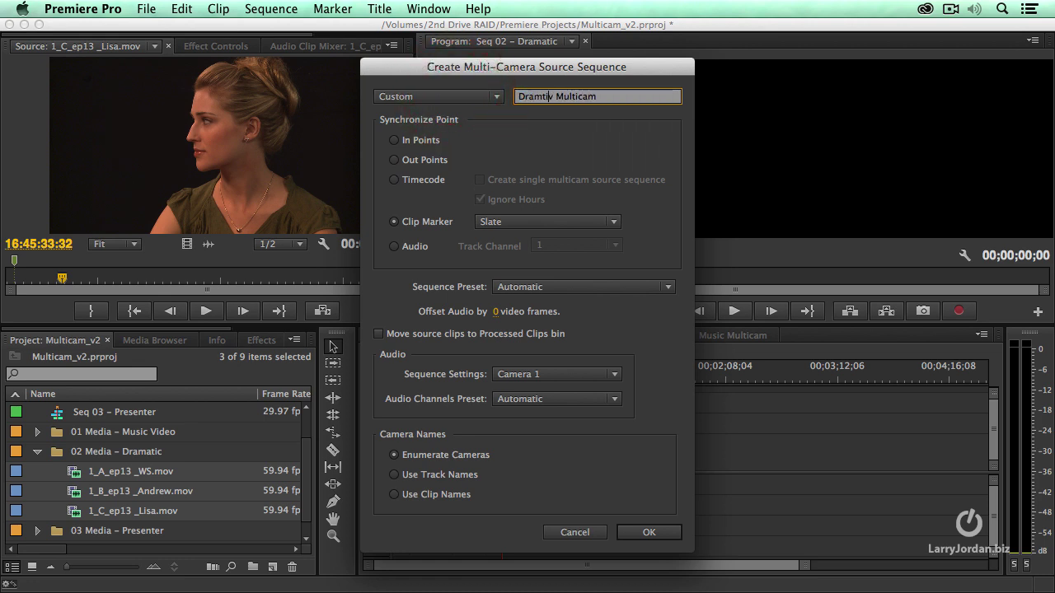
key(BackSpace)
key(BackSpace)
text(atic)
key(Delete)
click(645, 533)
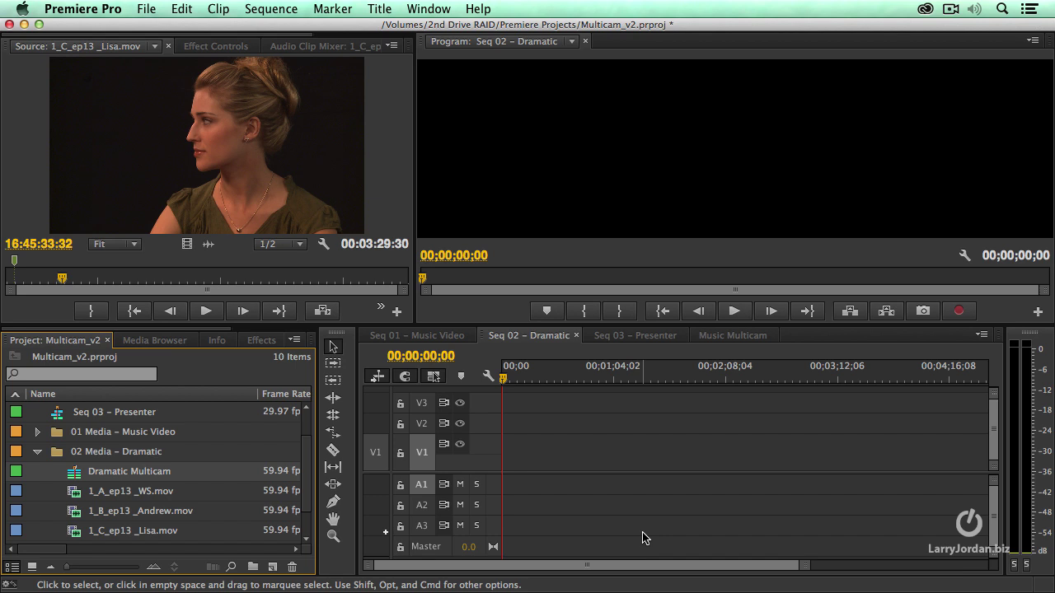
Load Dramatic Multicam into the Source monitor and move to 00:00:17:33 to show all angles
double_click(73, 475)
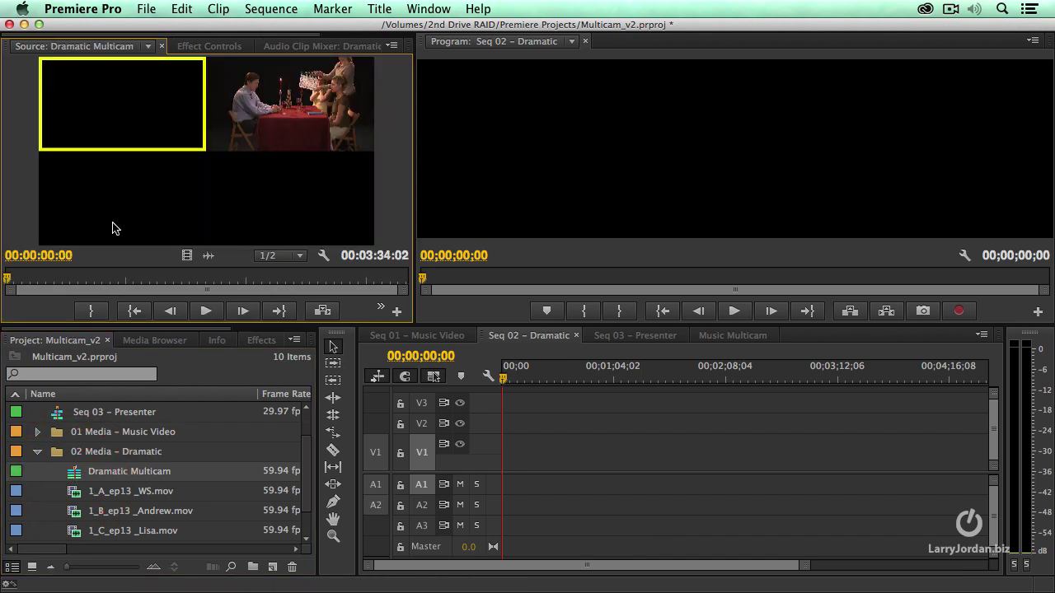
click(38, 279)
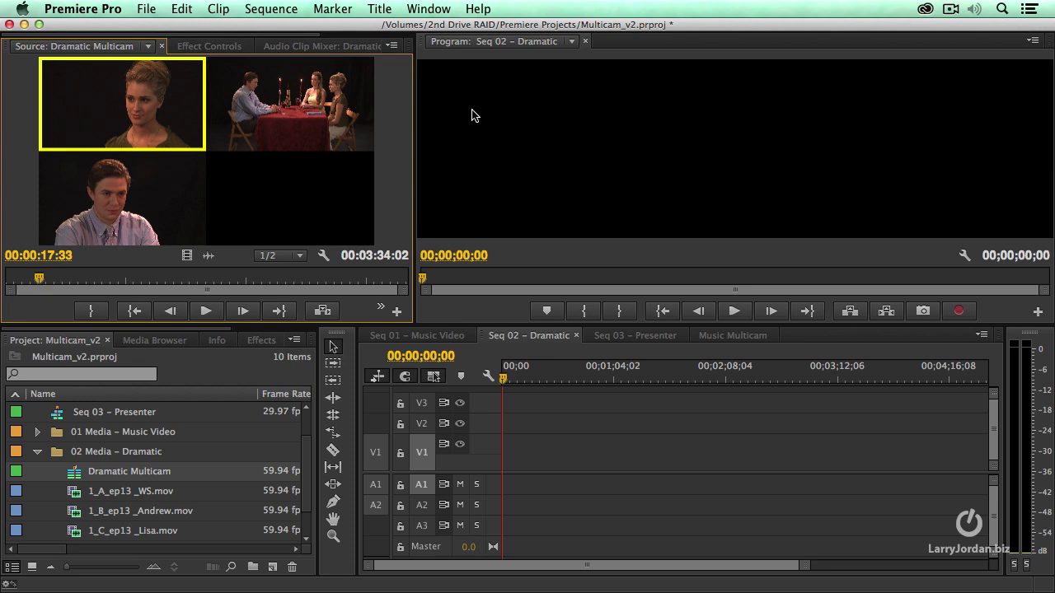
Reorder Dramatic Multicam's cameras with Andrew first, then park the playhead at 00:00:20:37
right_click(393, 48)
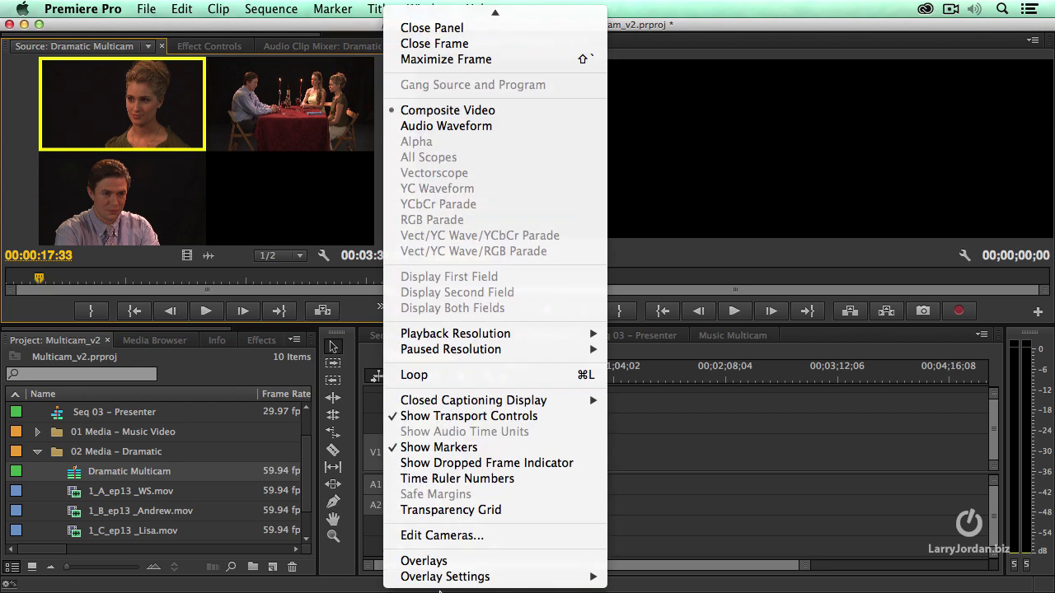
click(435, 536)
drag(507, 275, 480, 175)
click(642, 455)
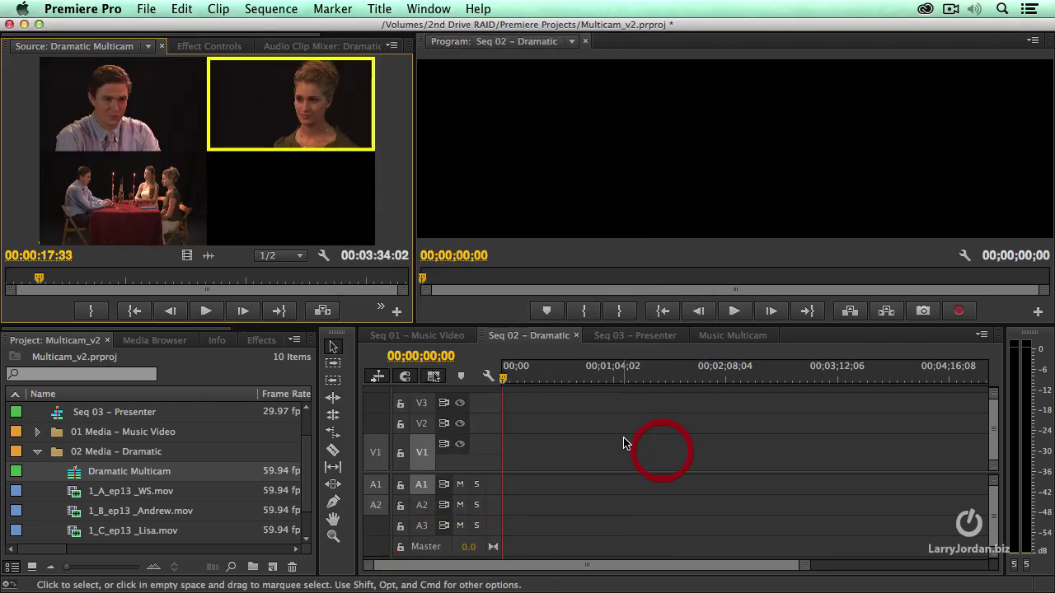
click(11, 281)
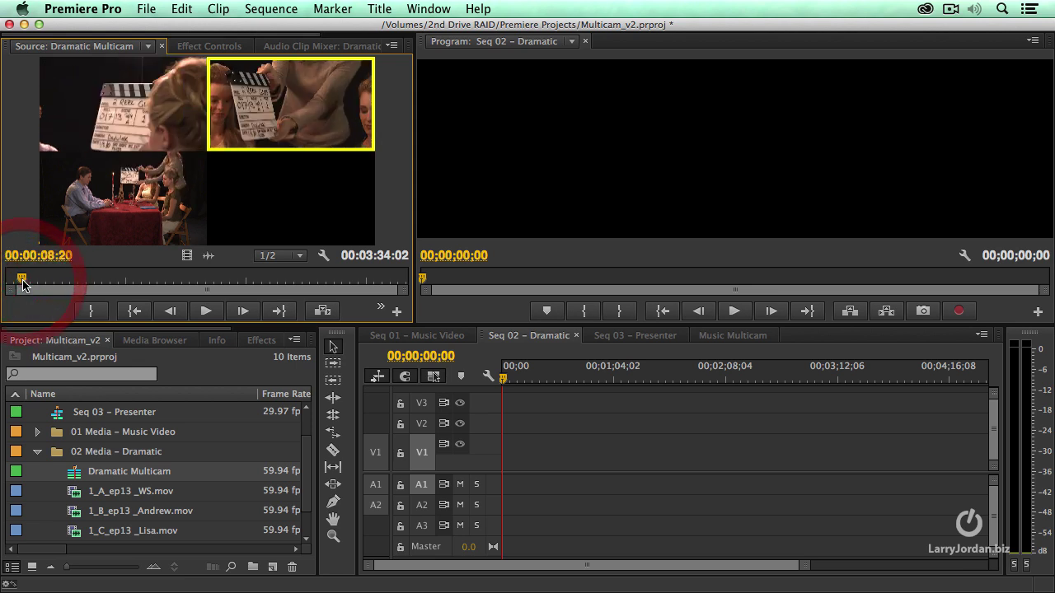
click(45, 280)
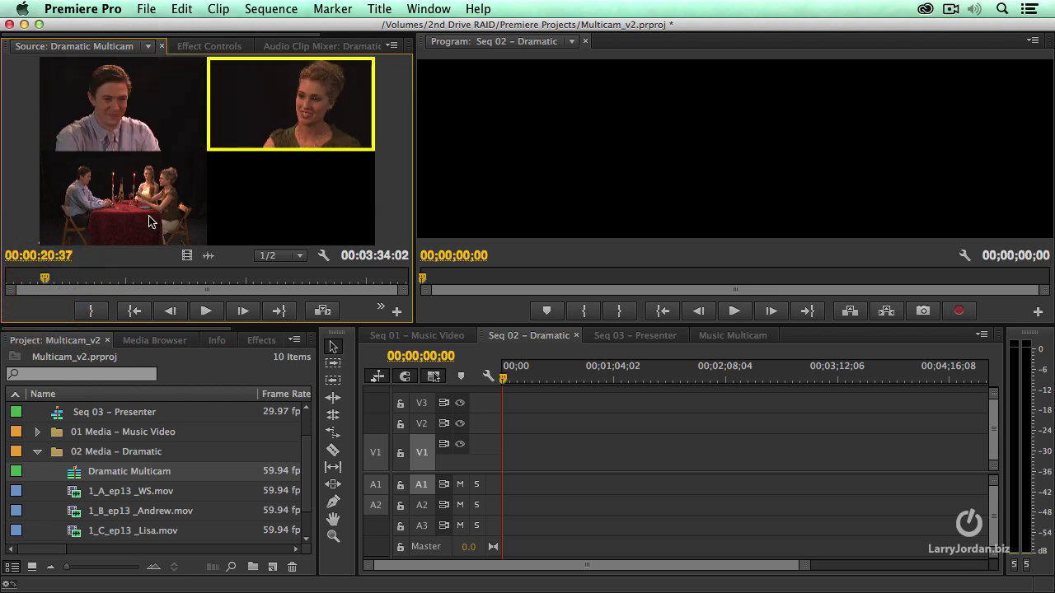
Scrub Dramatic Multicam to mark an In point, then scrub to find the edit's end
drag(39, 286, 137, 282)
key(i)
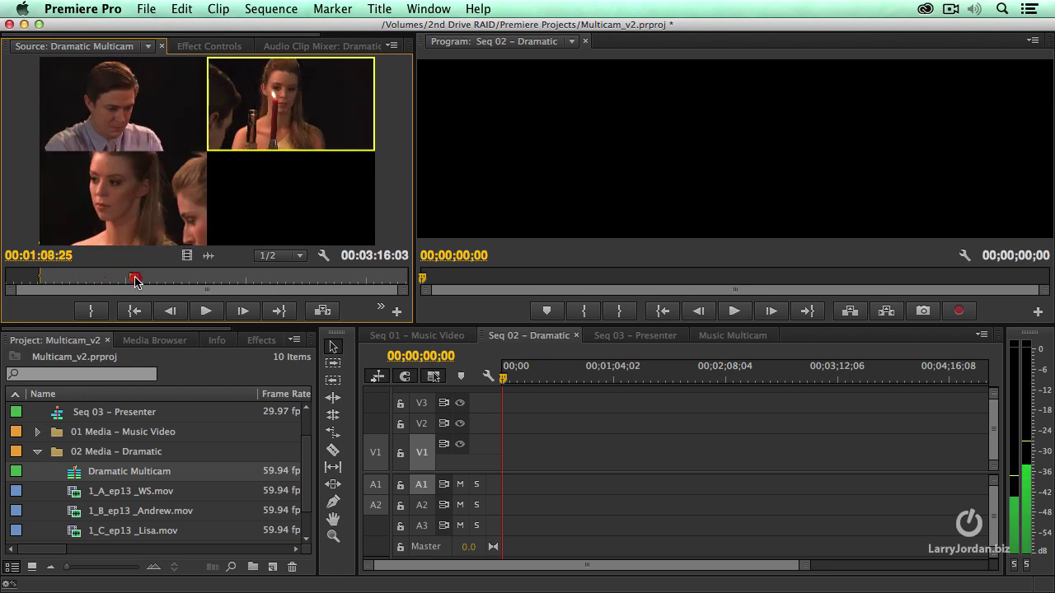
drag(135, 281, 121, 284)
Mark the Out point, overwrite the multicam range into Seq 02, then fit the timeline and rewind
key(o)
key(.)
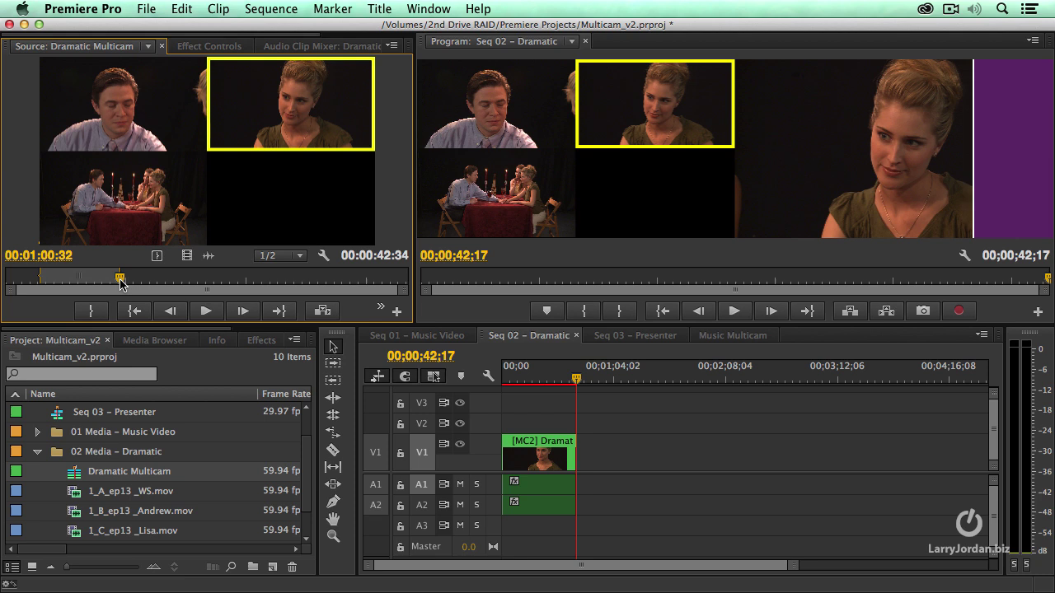
key(backslash)
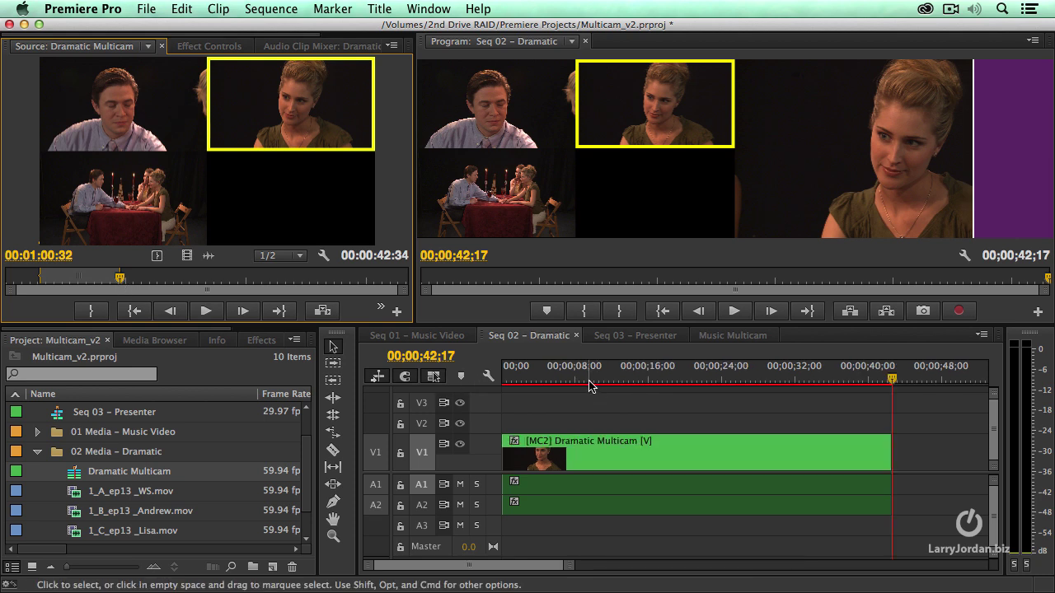
drag(589, 371, 493, 365)
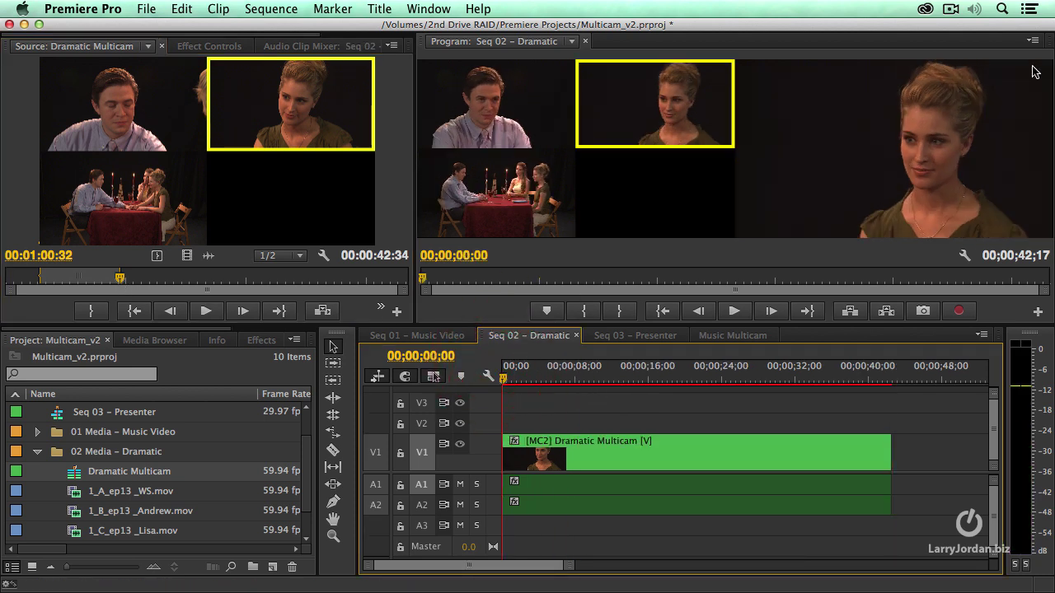